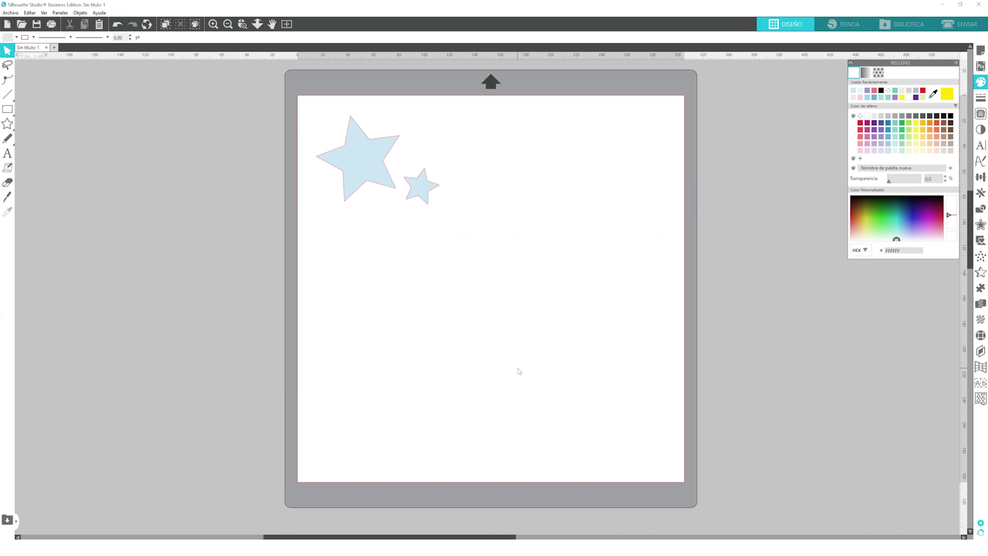
# View the design library and inspect the save-to-library dialog for the star drawing, cancelling without saving
pyautogui.click(908, 22)
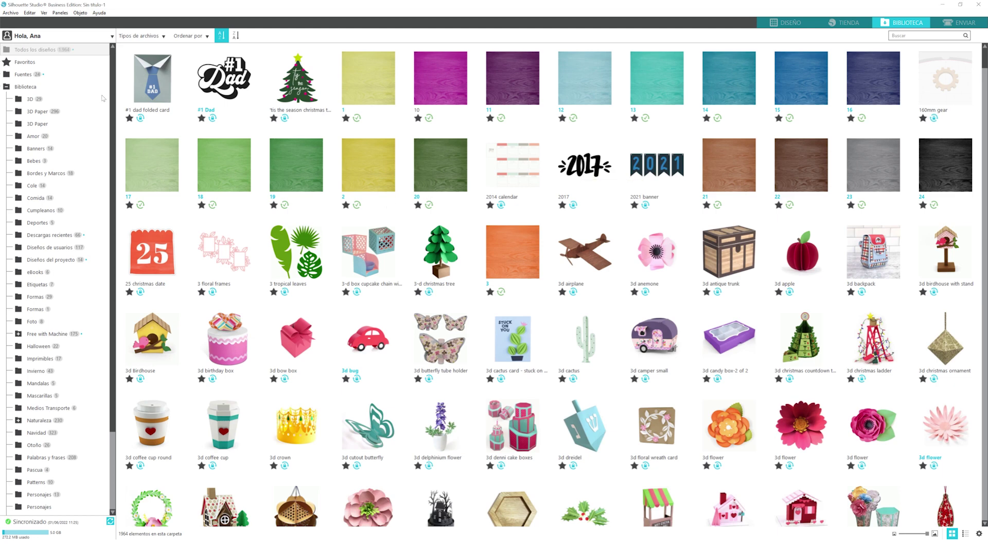
pyautogui.click(787, 25)
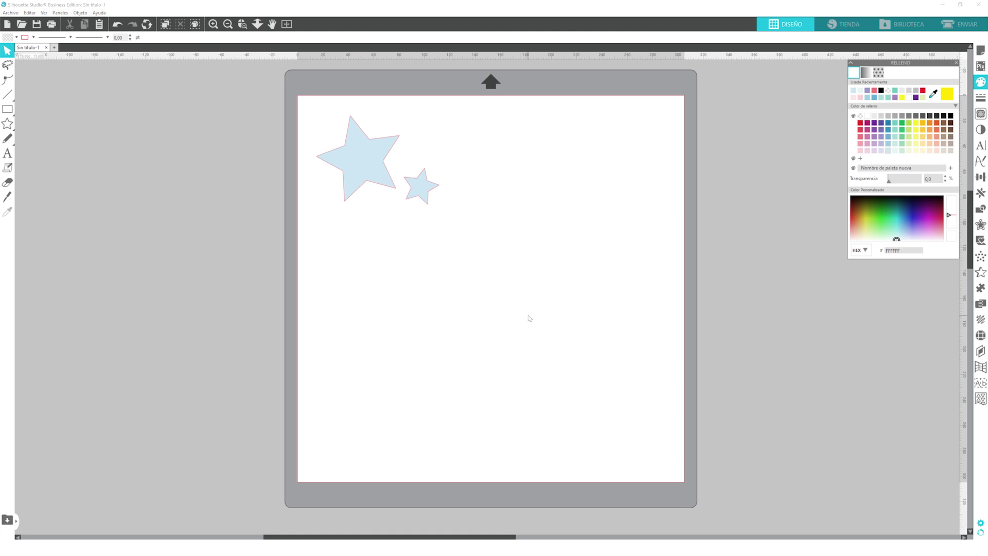
pyautogui.click(11, 12)
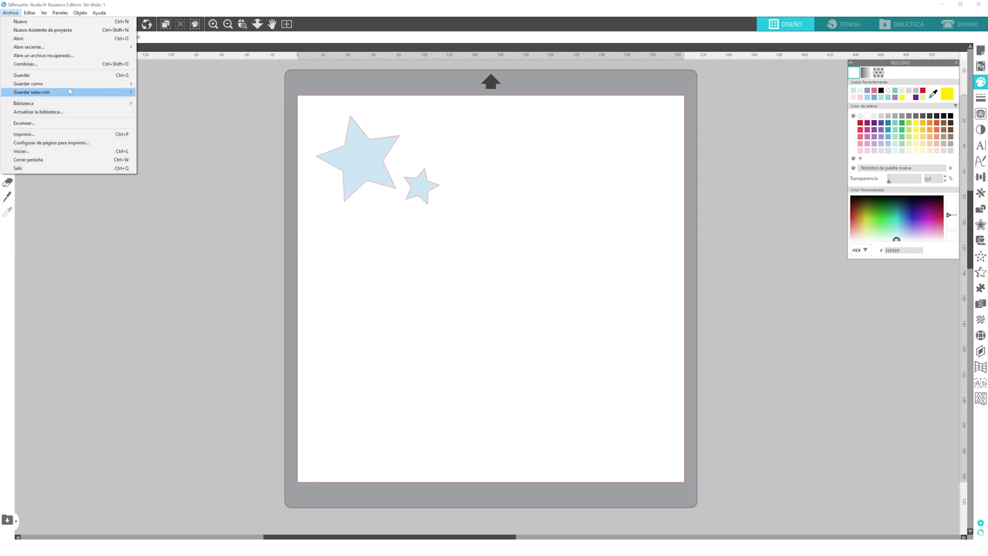
pyautogui.moveTo(95, 85)
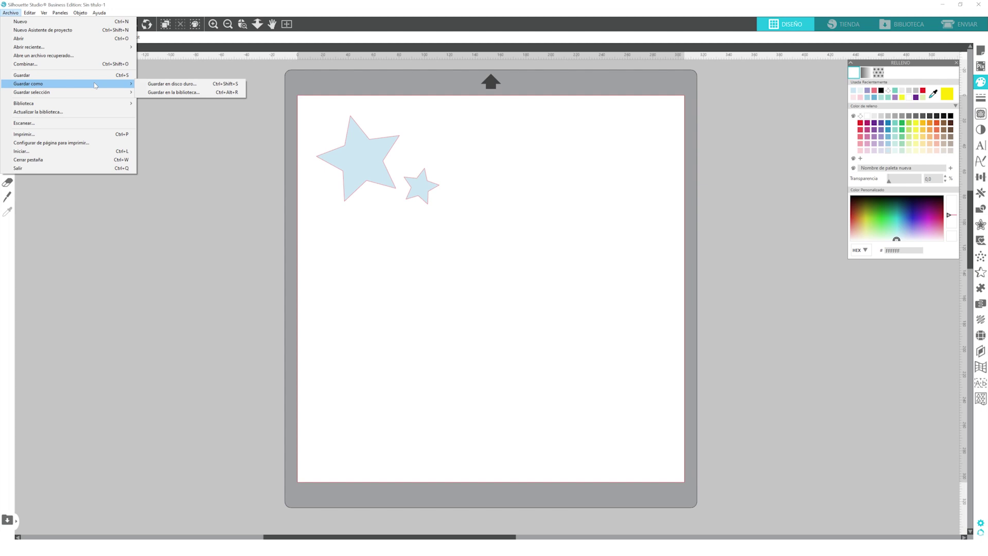
pyautogui.click(156, 94)
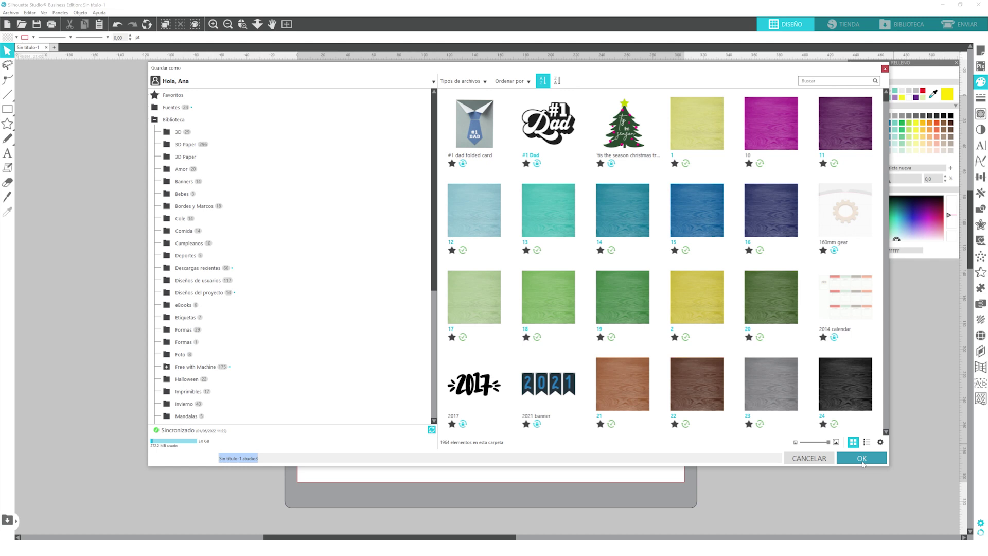
pyautogui.click(811, 458)
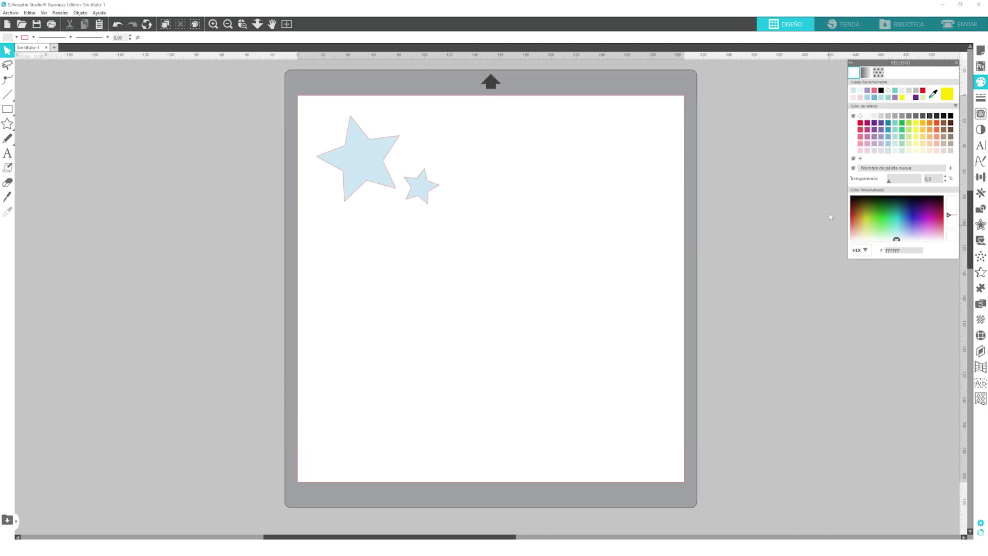
# In the library's Amor folder, switch the Corazonbasico design to cloud sync and back to local only
pyautogui.click(908, 24)
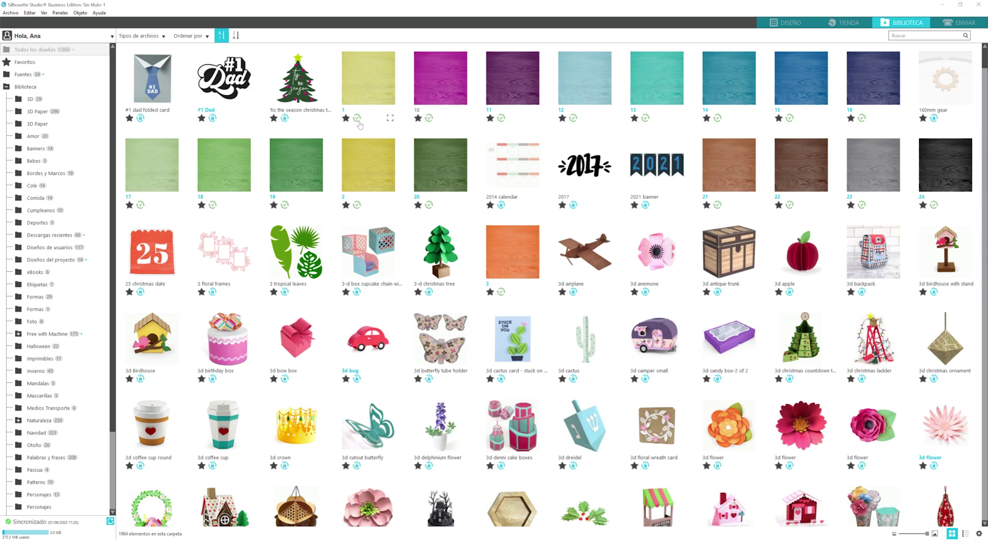
pyautogui.click(32, 137)
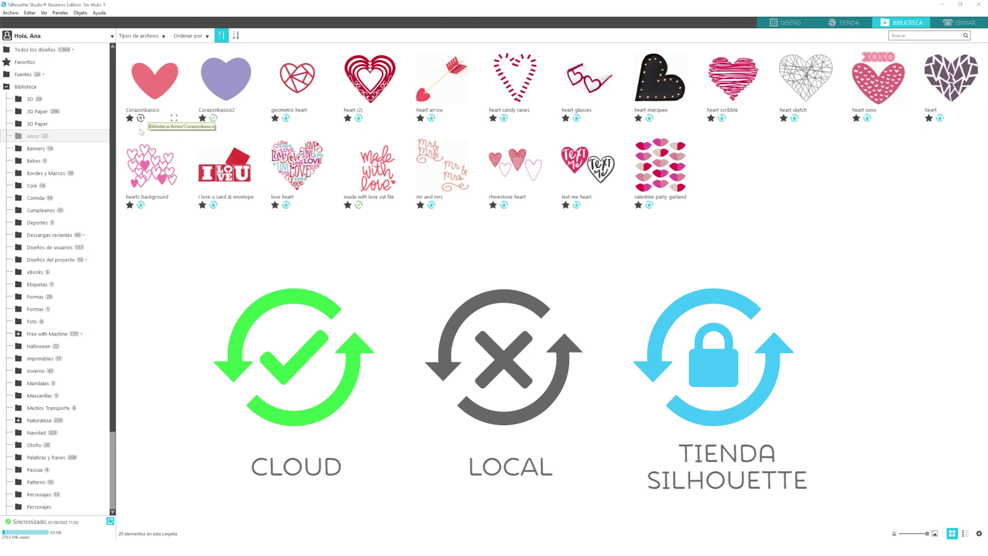
pyautogui.click(140, 118)
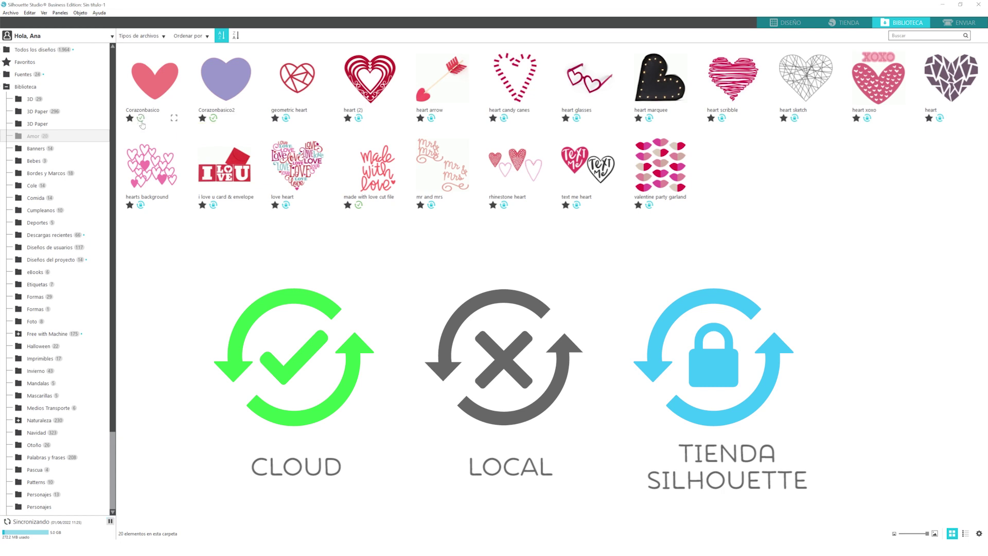
pyautogui.click(141, 120)
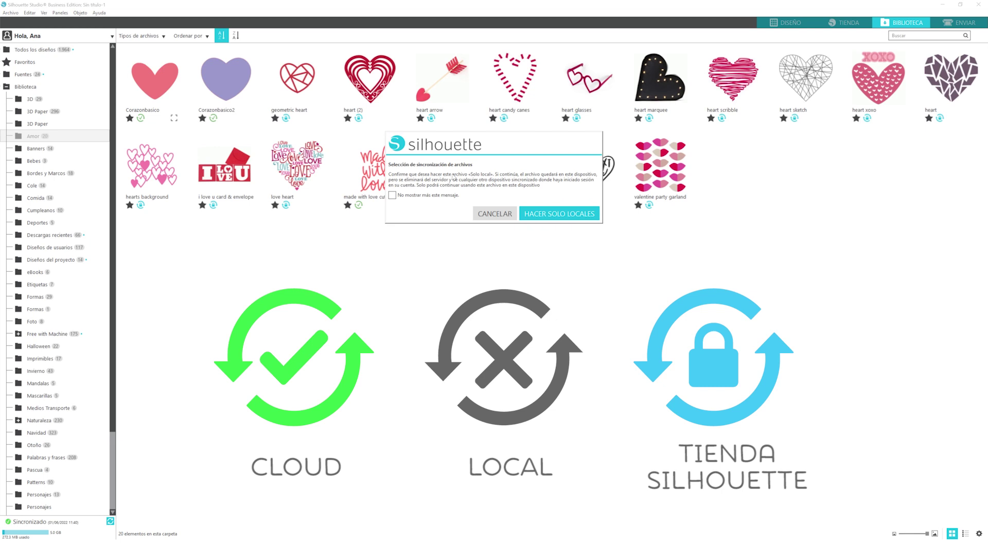
pyautogui.click(558, 214)
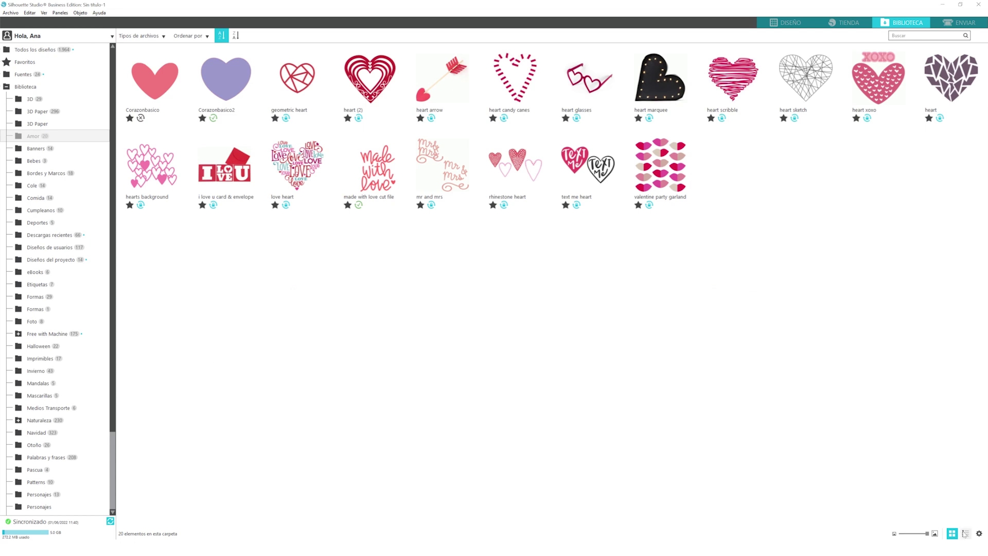
# Show the library as a list and make the ten Diseños de usuarios files from Albumbordado to the first Caja 3x3x15 local only
pyautogui.click(965, 534)
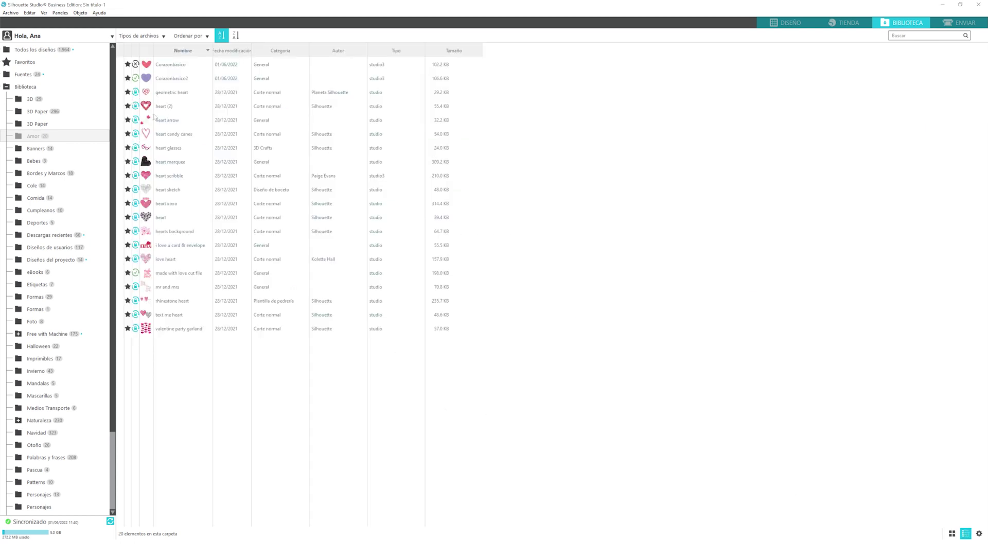
pyautogui.click(50, 247)
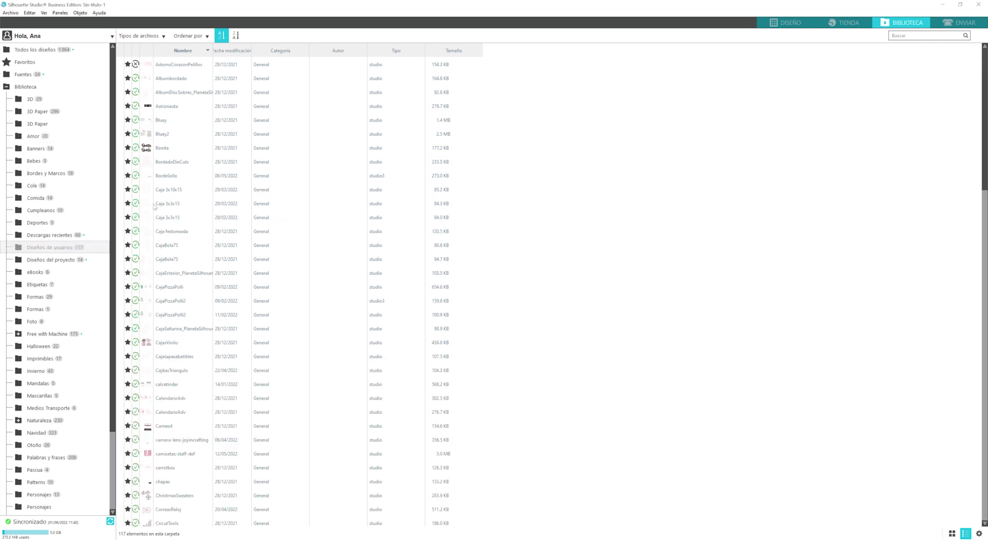
pyautogui.click(149, 80)
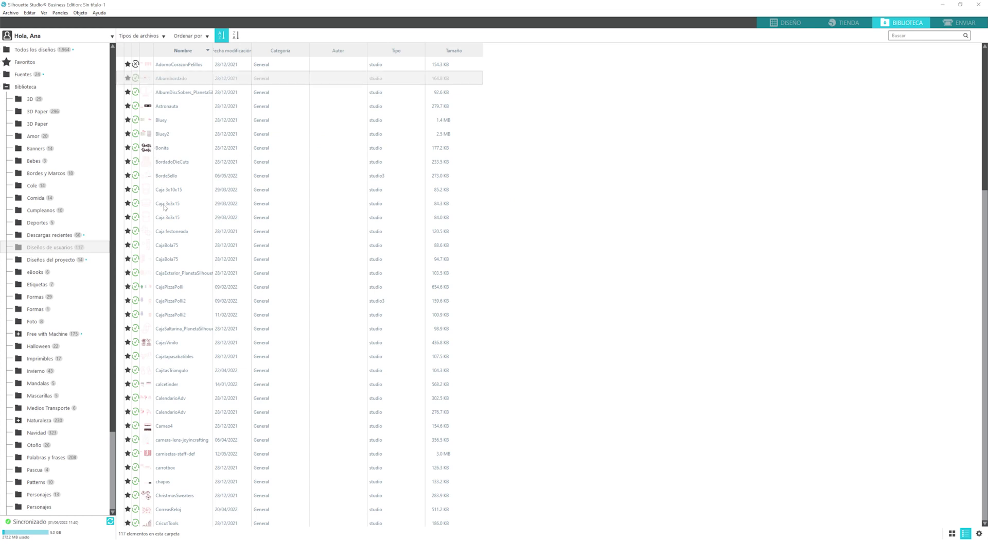
pyautogui.keyDown('shift'); pyautogui.click(146, 203); pyautogui.keyUp('shift')
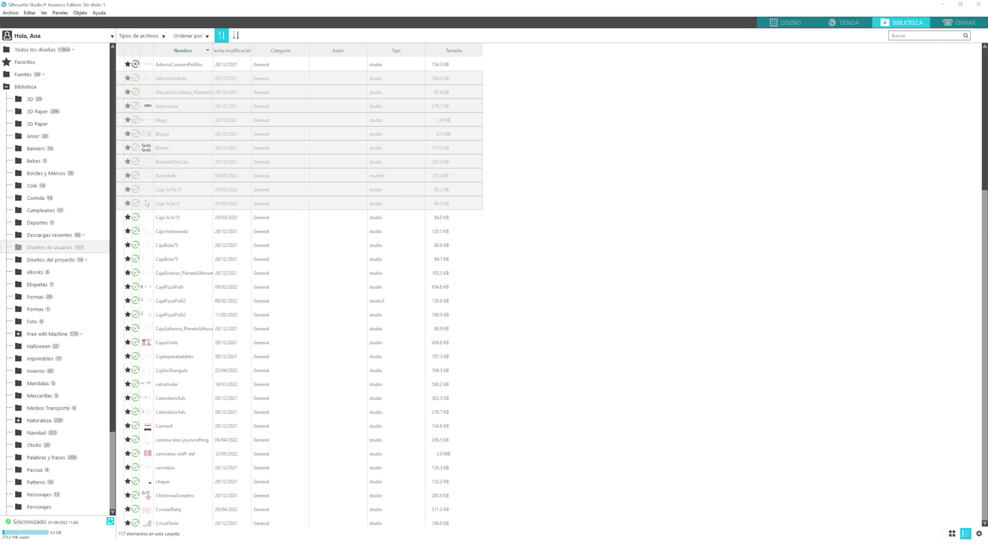
pyautogui.rightClick(149, 79)
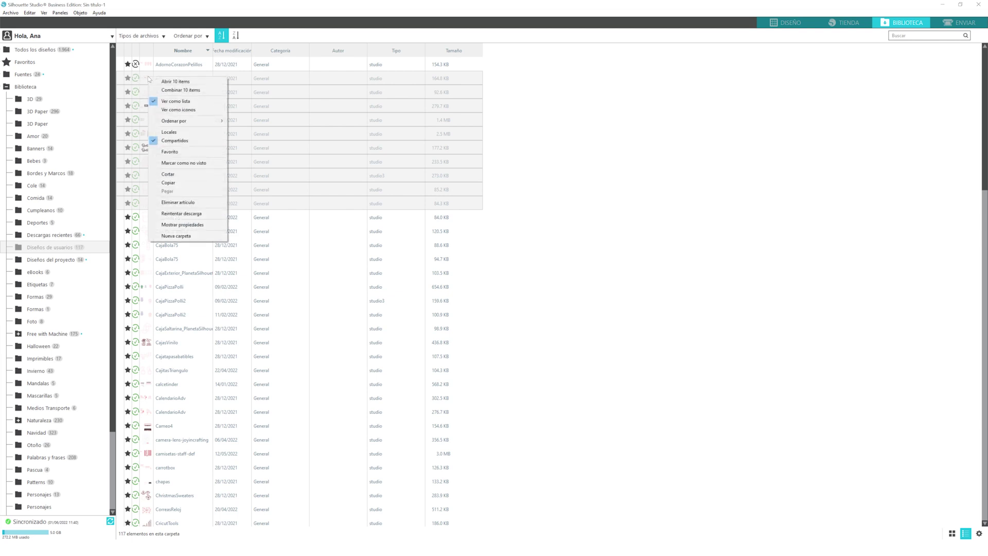
pyautogui.click(169, 132)
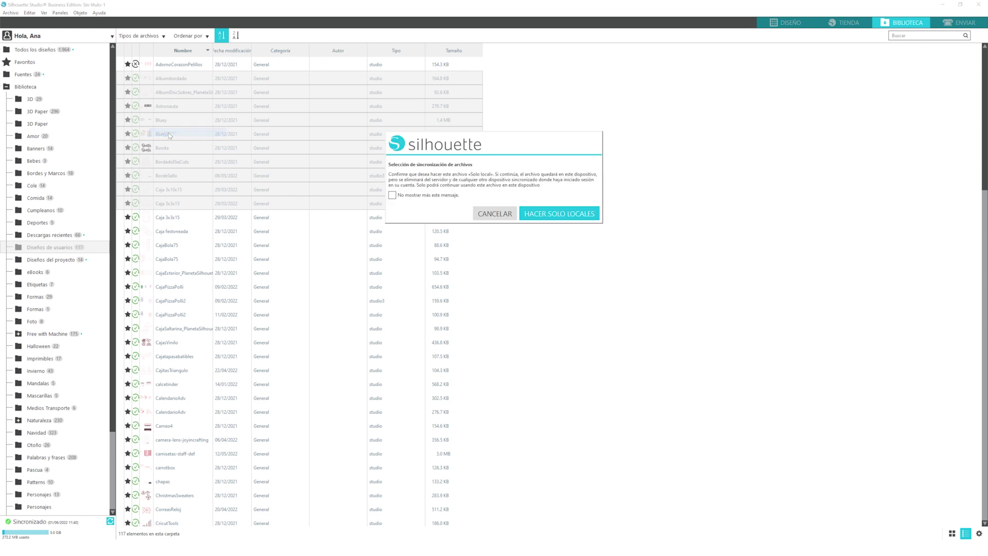
pyautogui.click(565, 213)
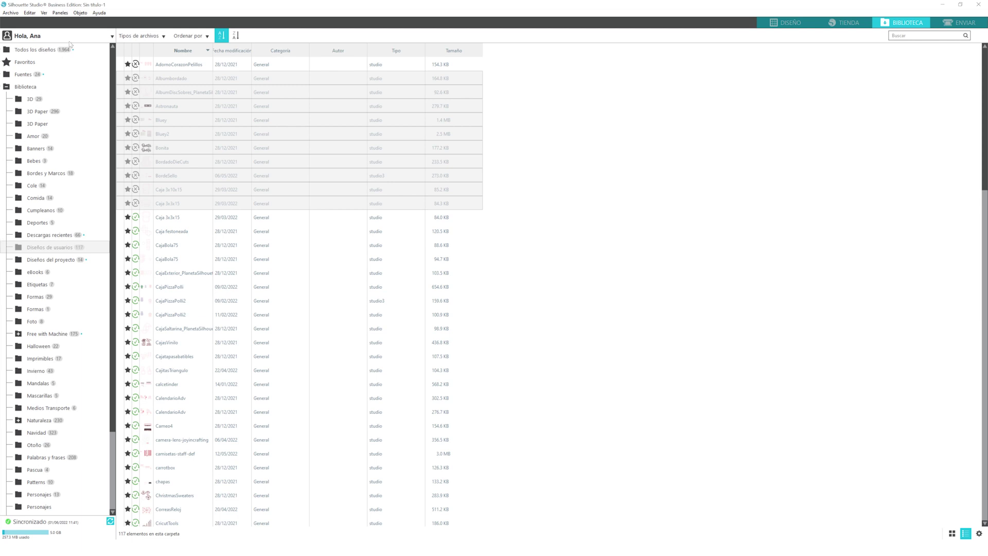
# Export the user-created library files to the BackUpBibliotecaSilhouette folder on the desktop
pyautogui.click(111, 36)
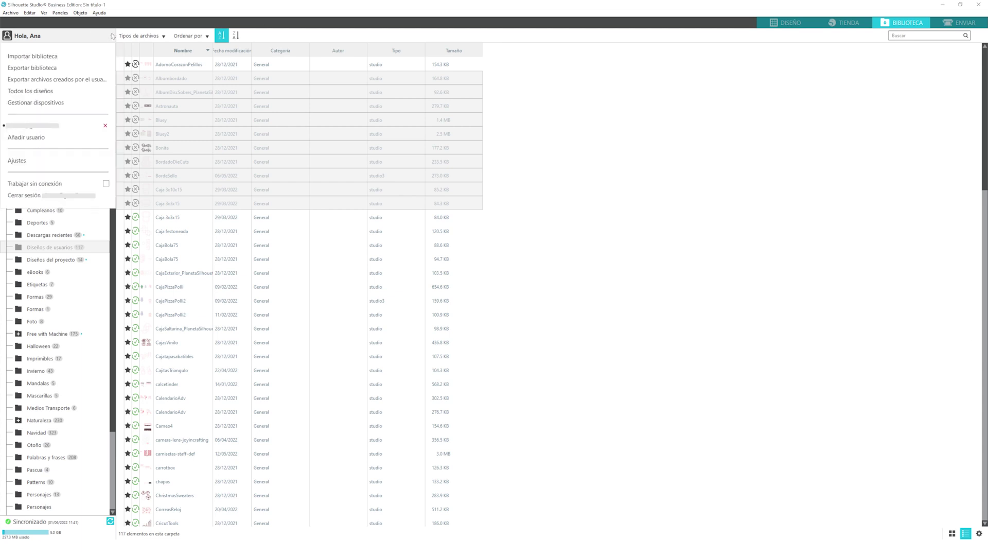
pyautogui.click(72, 80)
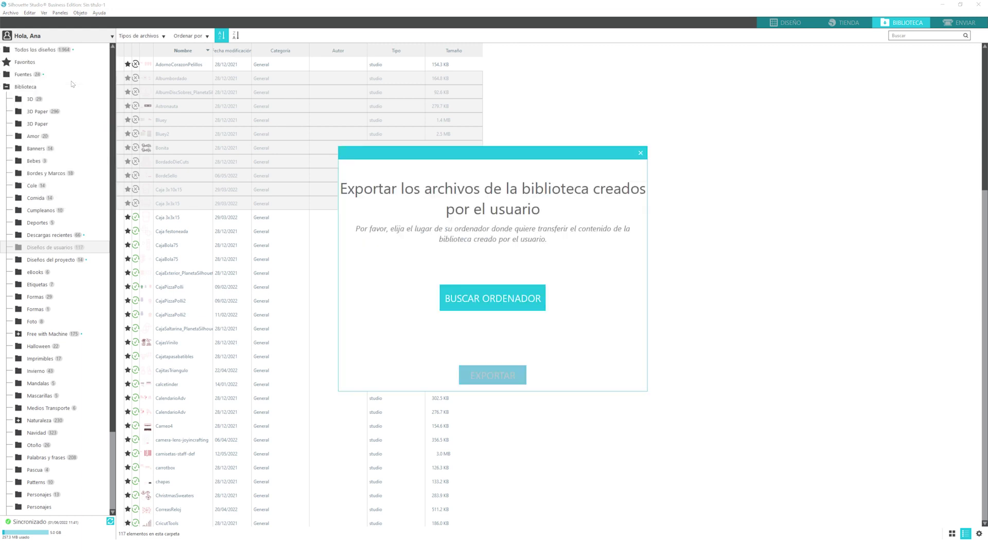
pyautogui.click(484, 289)
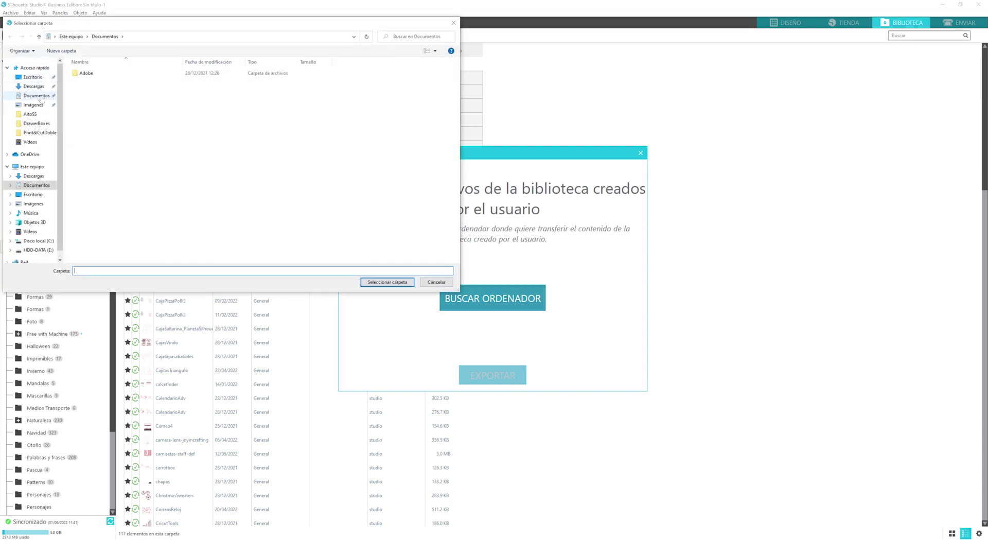
pyautogui.click(33, 78)
pyautogui.doubleClick(133, 82)
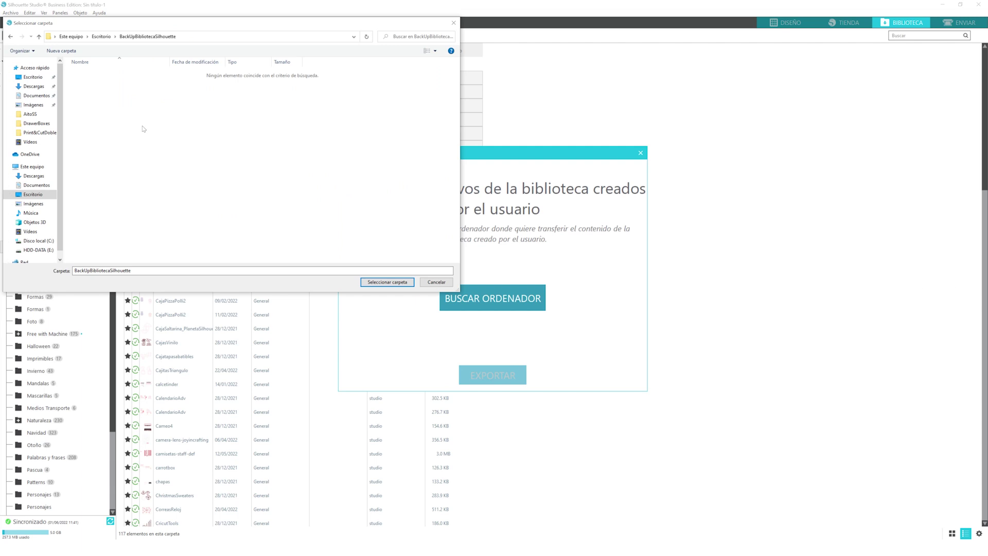
pyautogui.click(395, 282)
pyautogui.click(505, 379)
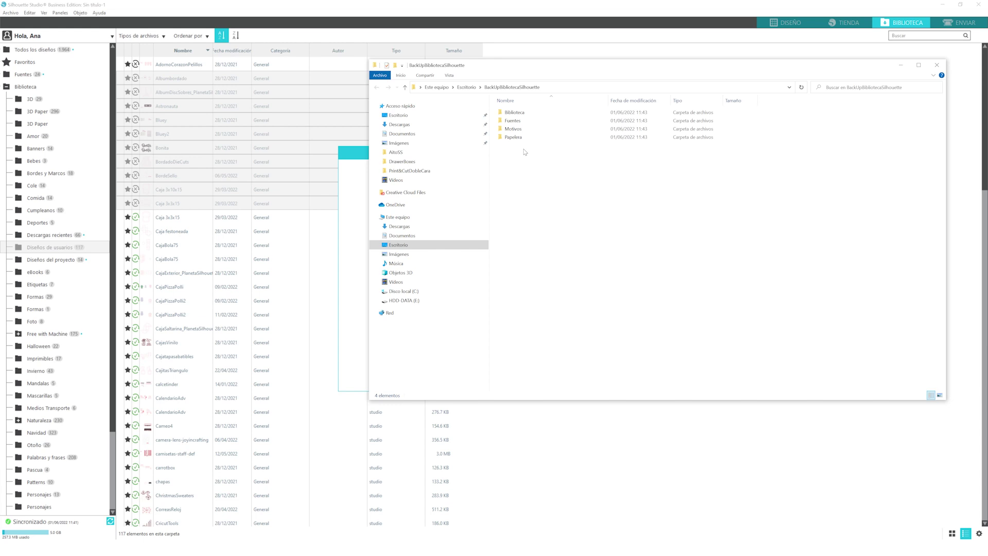
# Check the exported Biblioteca folder and its Diseños de usuarios subfolder in the file explorer, and close the export report
pyautogui.doubleClick(514, 113)
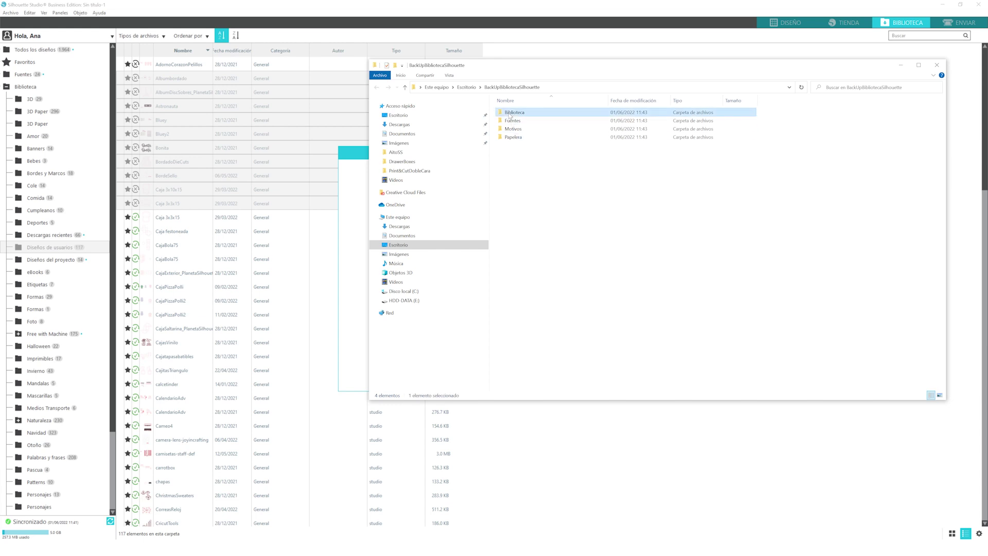
pyautogui.doubleClick(534, 212)
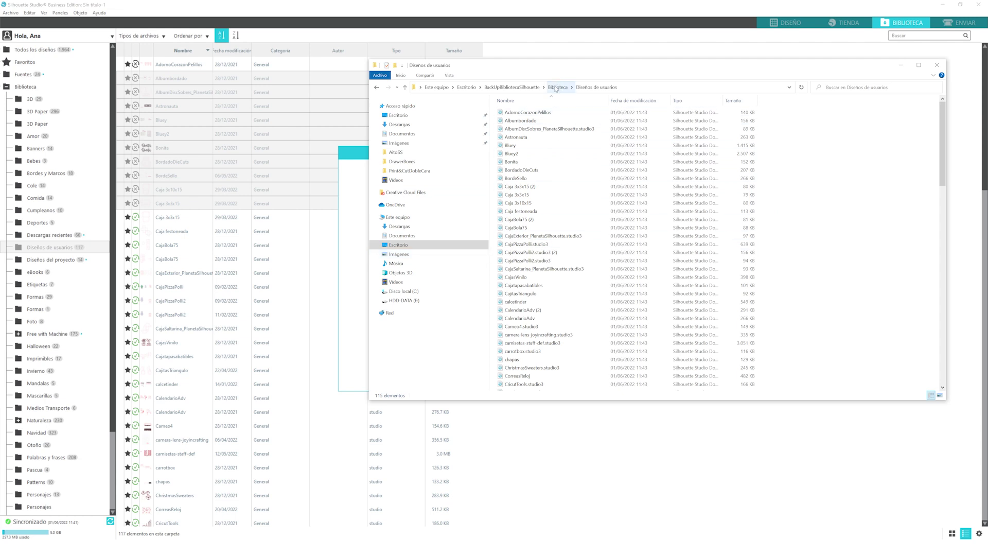
pyautogui.click(556, 87)
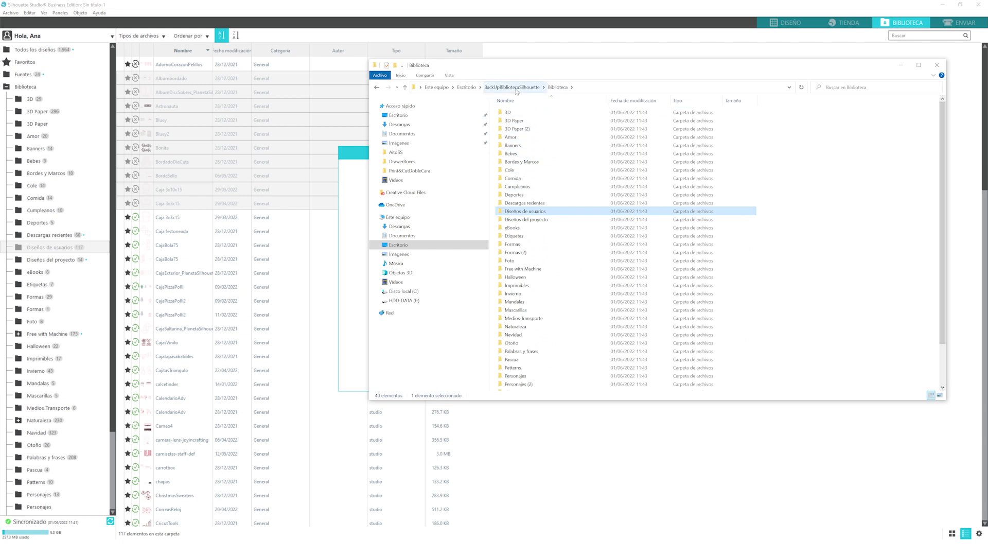
pyautogui.click(112, 38)
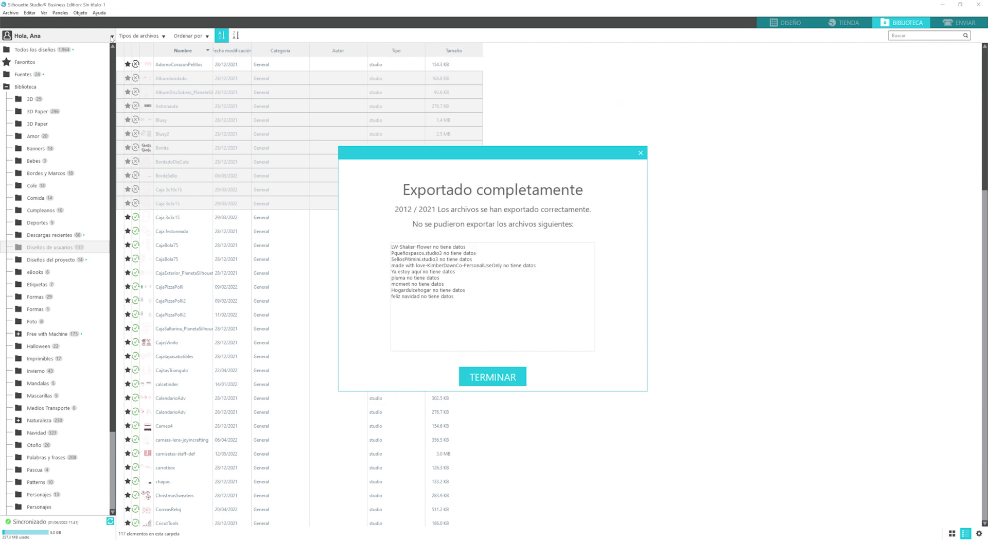
pyautogui.click(111, 37)
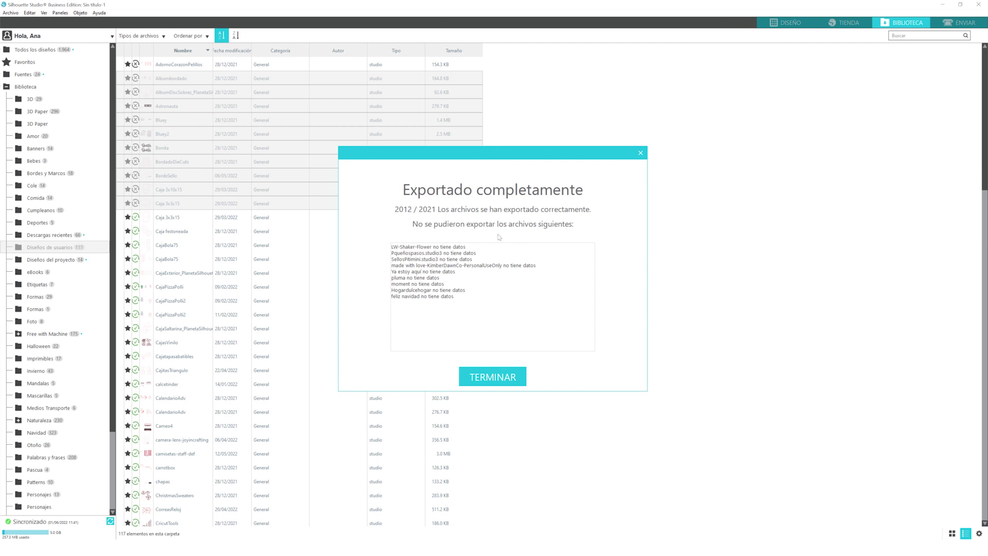
pyautogui.click(512, 376)
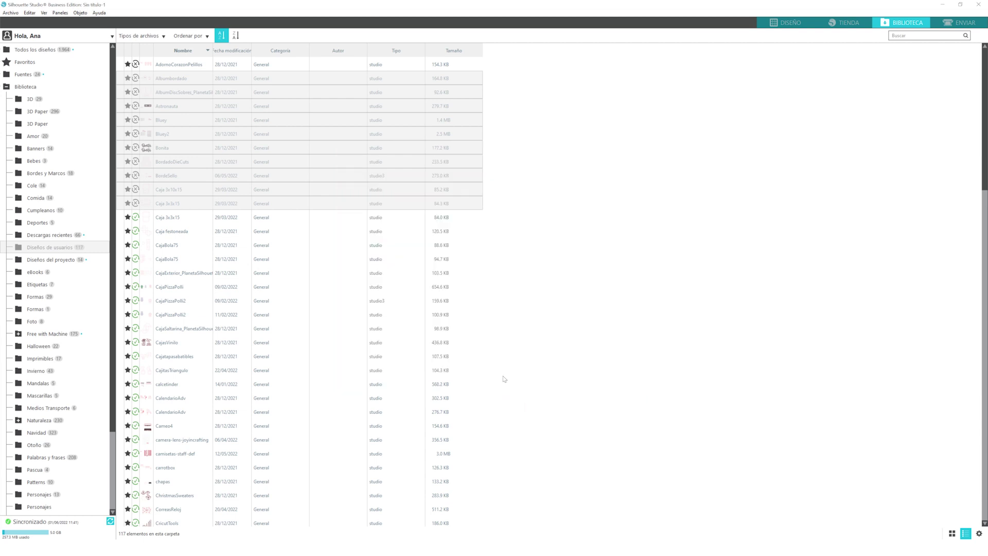